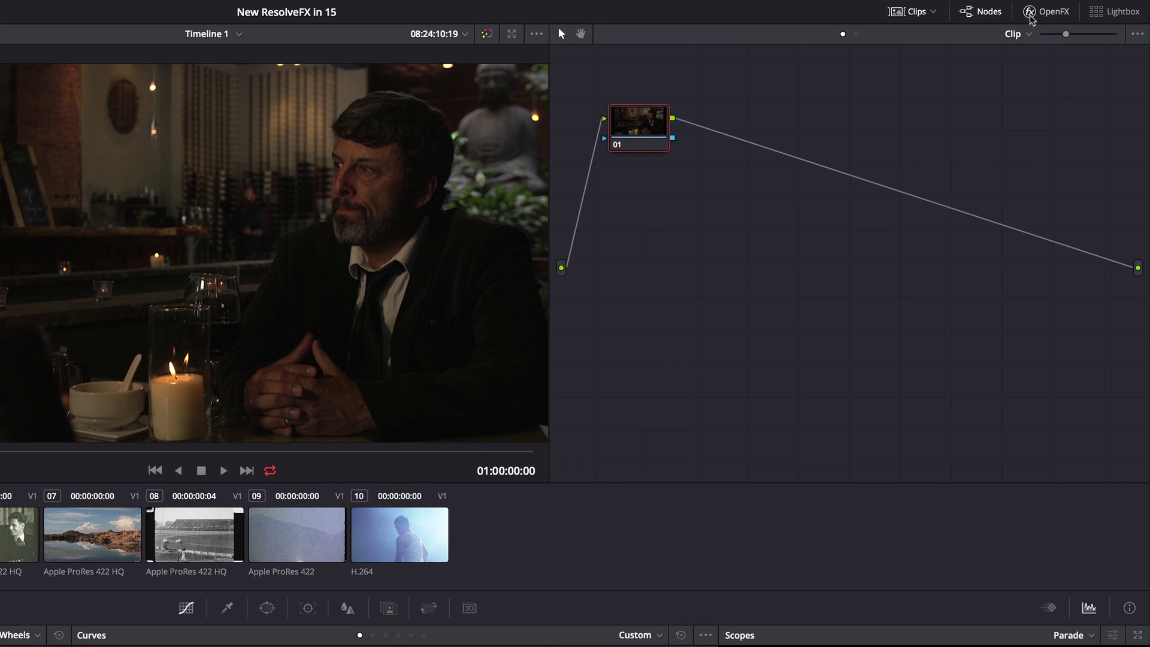
Step: Drag Aperture Diffraction from the ResolveFX Light library onto node 01 of the restaurant shot
left_click(1081, 28)
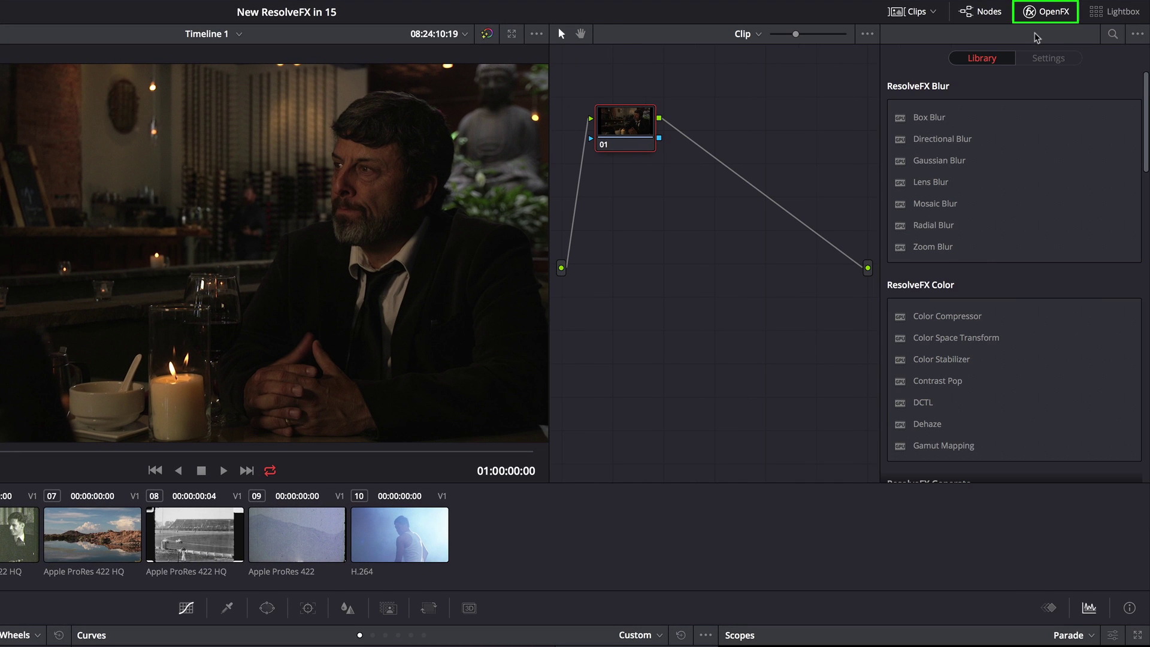
mouse_move(1102, 93)
left_click_drag(1144, 108, 1144, 204)
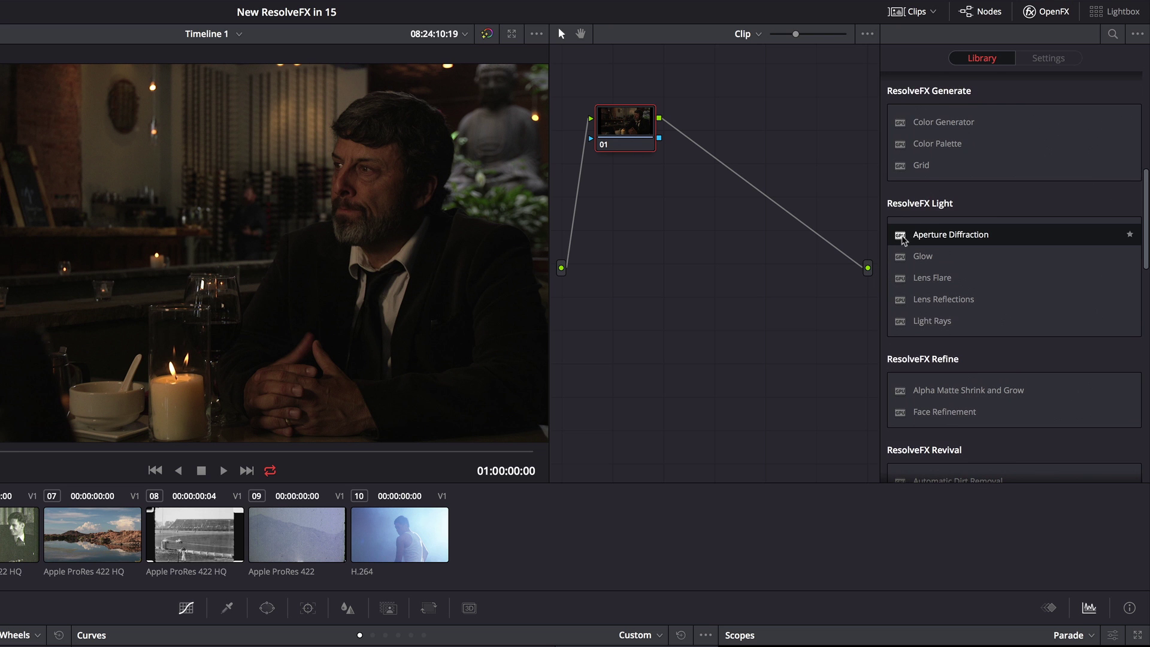
left_click_drag(901, 237, 663, 110)
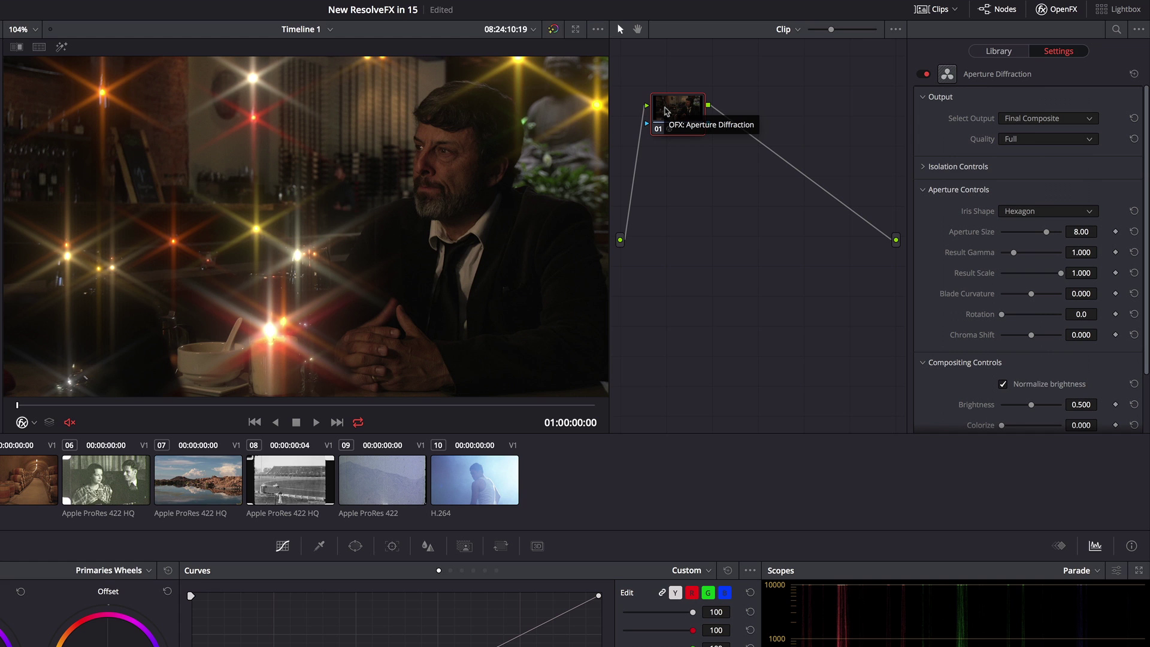
key("ctrl+d")
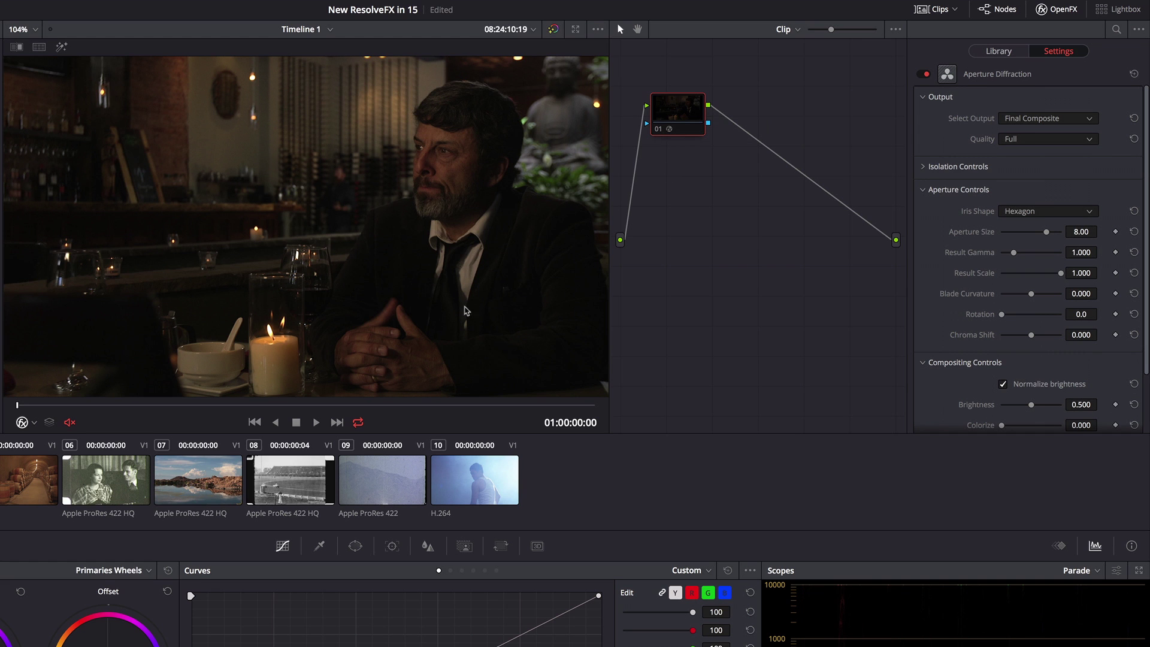
mouse_move(27, 409)
left_mouse_down()
mouse_move(569, 394)
mouse_move(16, 405)
left_mouse_up()
left_click(657, 130)
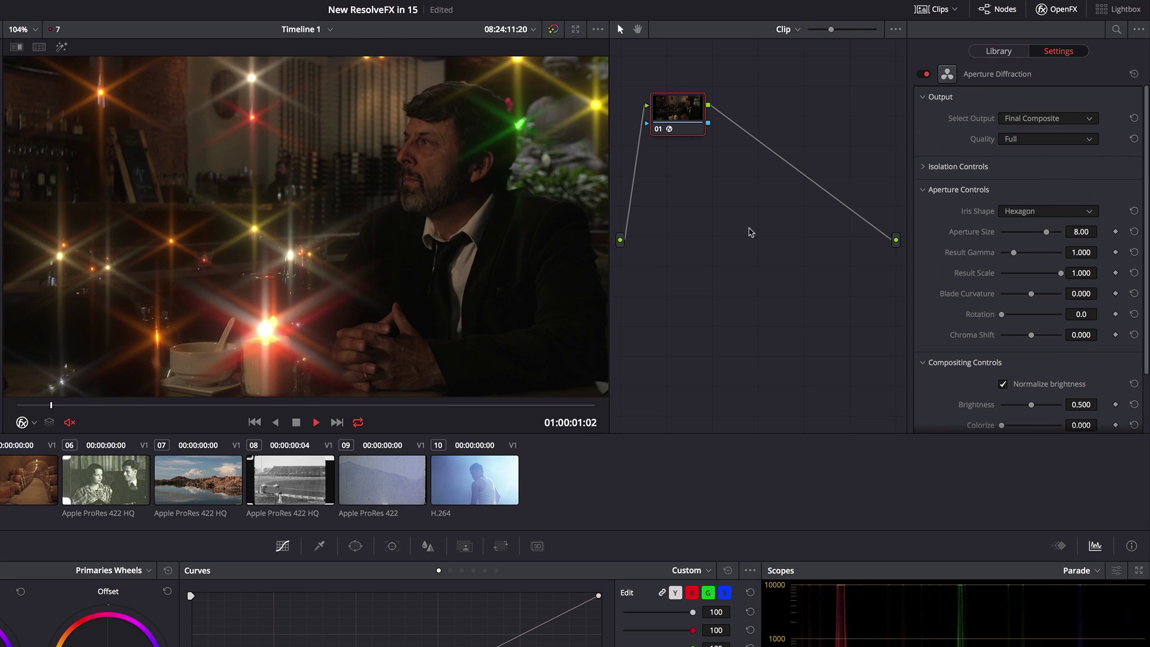
key("space")
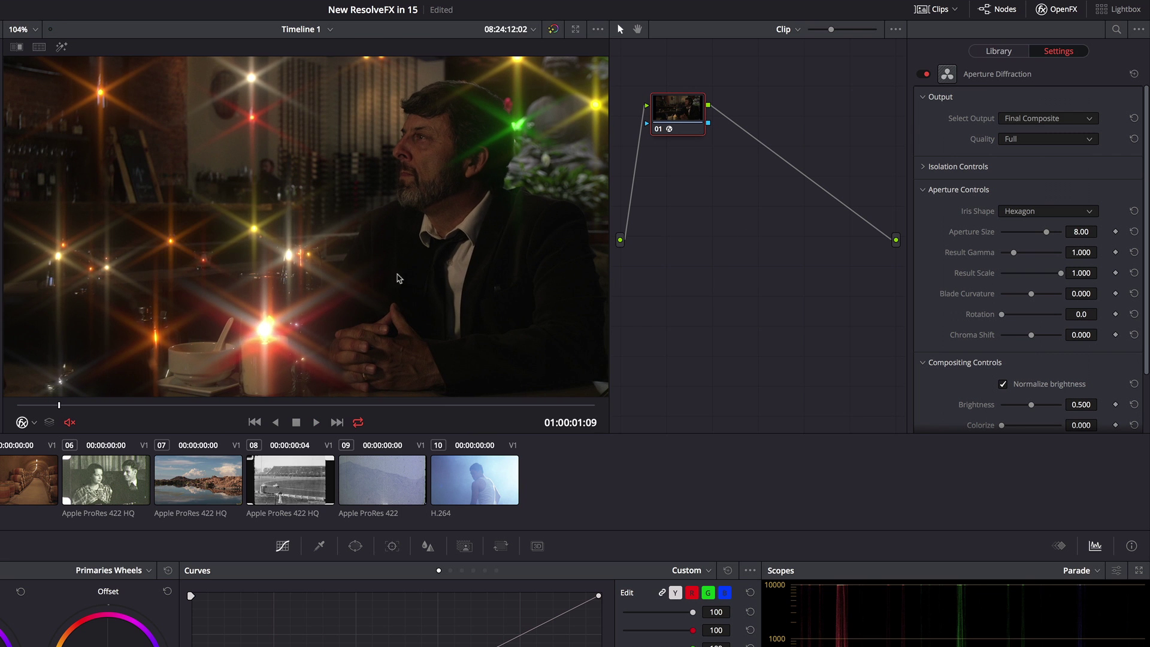
key("Home")
key("space")
key("j")
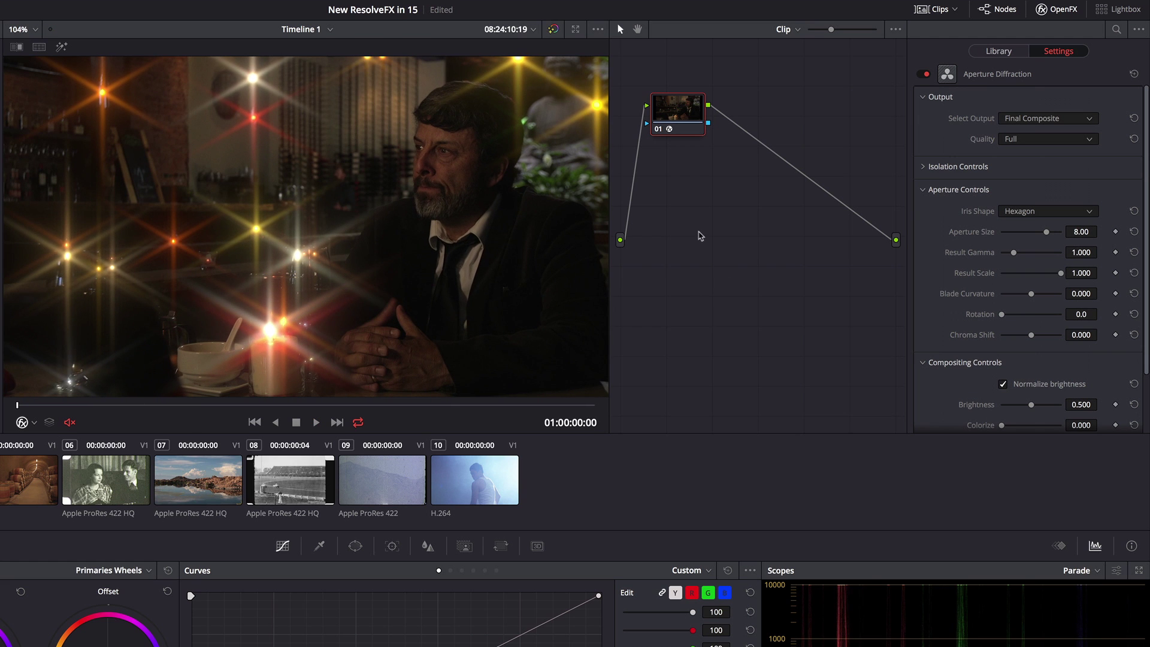
Step: Viewing Isolated Source, set isolation Brightness to -0.123, then return the output to Final Composite
left_click(924, 170)
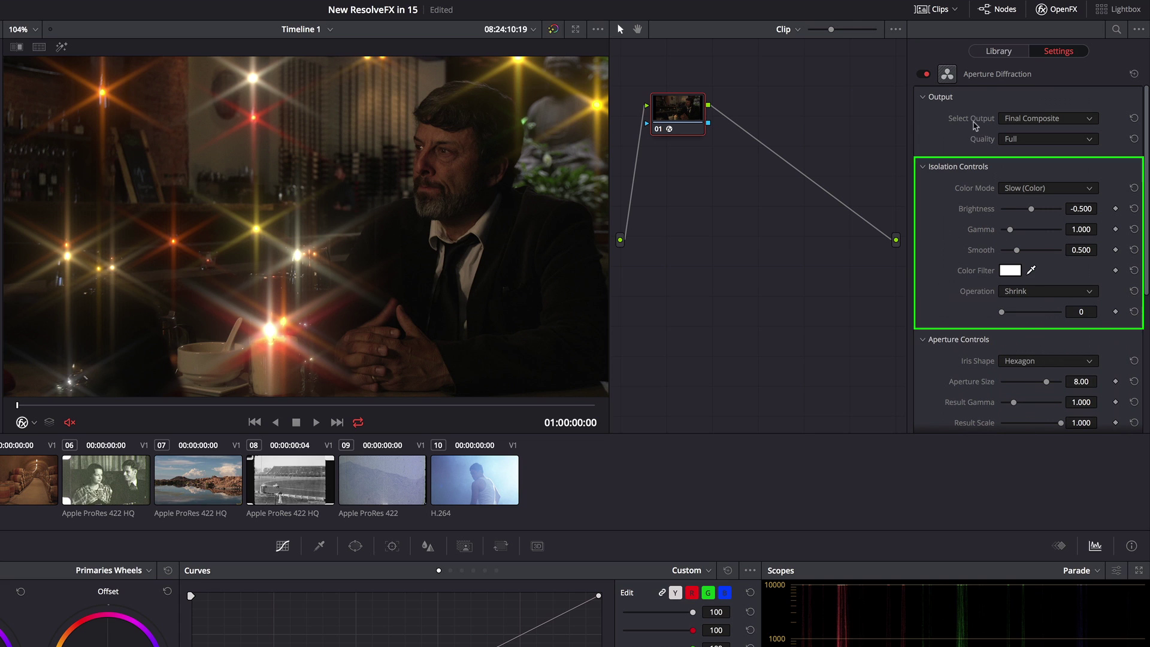
left_click(1038, 117)
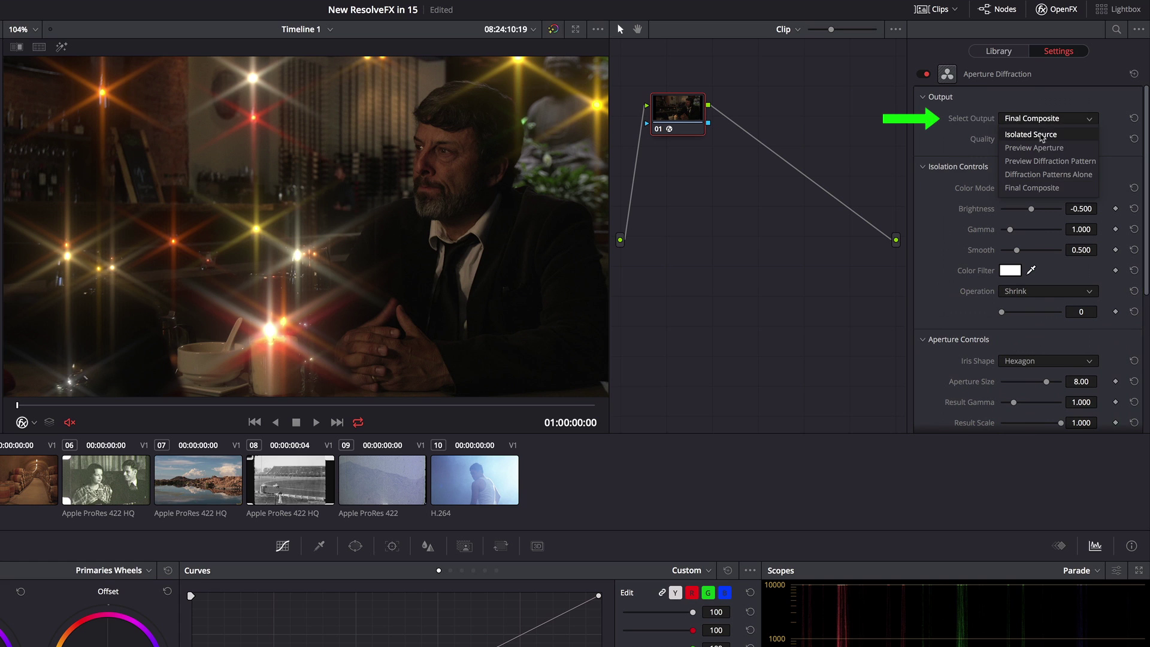
left_click(1040, 136)
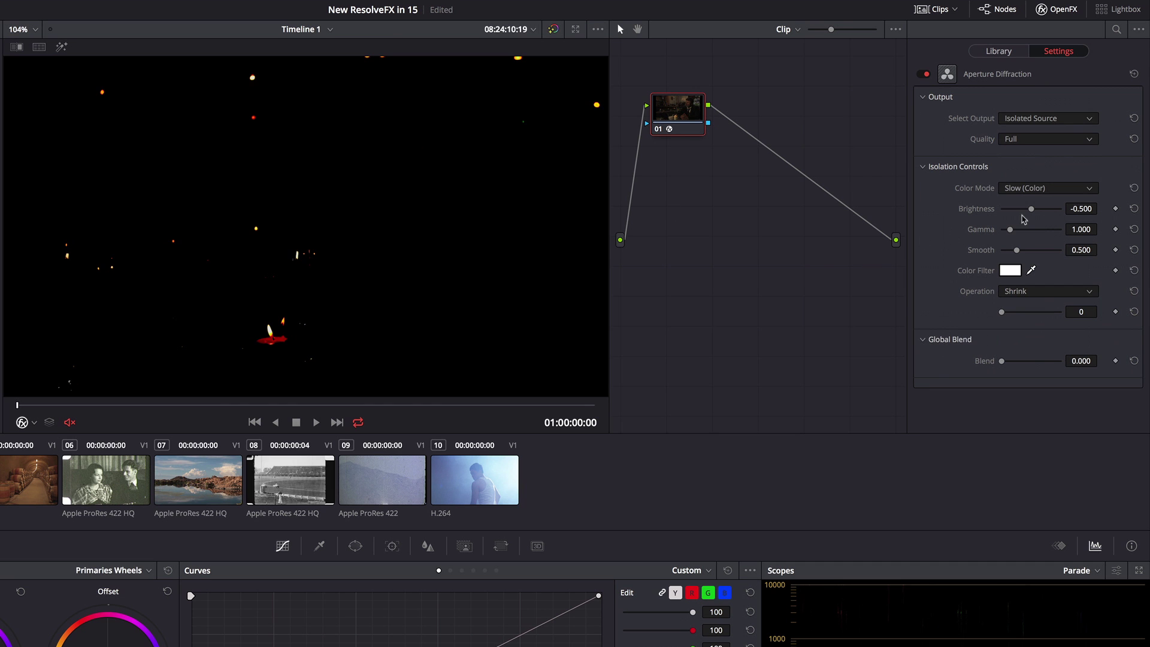
mouse_move(1033, 210)
left_mouse_down()
mouse_move(1011, 209)
mouse_move(1059, 211)
mouse_move(1020, 210)
left_mouse_up()
left_click(932, 167)
left_click(1030, 119)
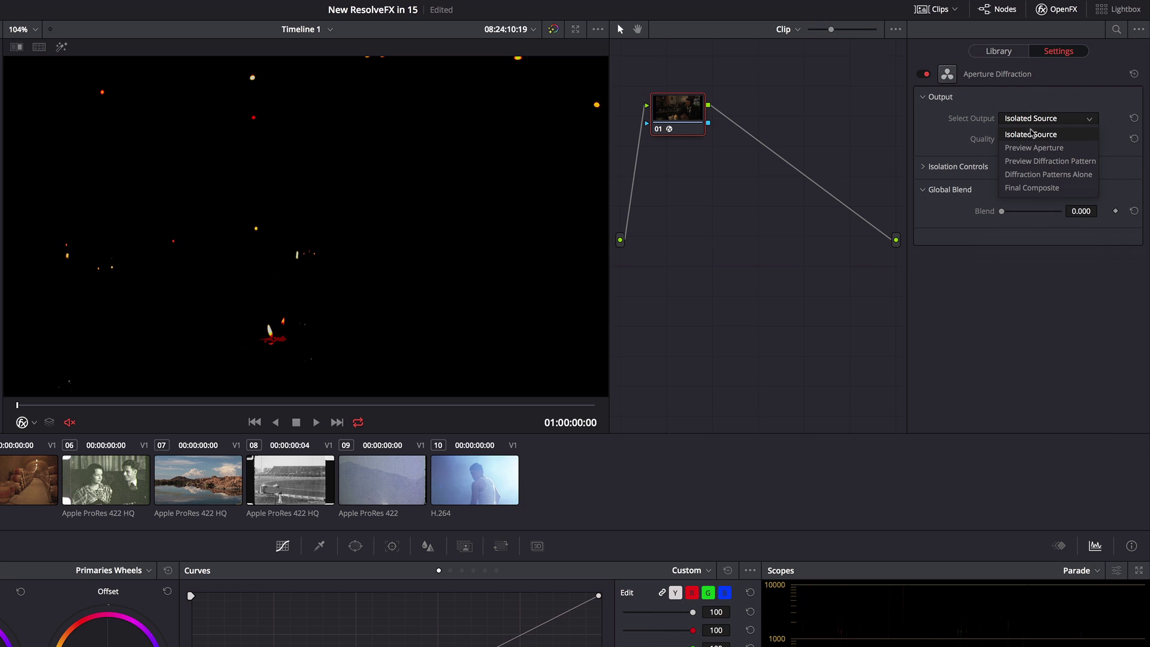
left_click(1031, 188)
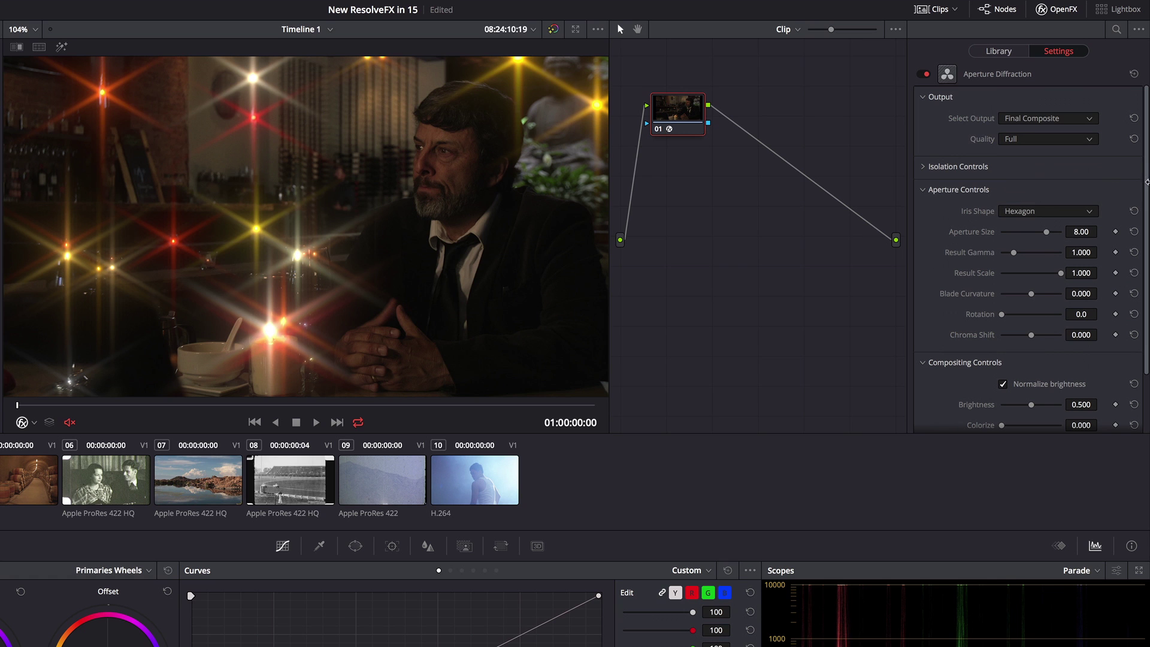
Step: Lower the Aperture Diffraction Aperture Size from 8.00 to 6.65
scroll(1145, 186, "down", 3)
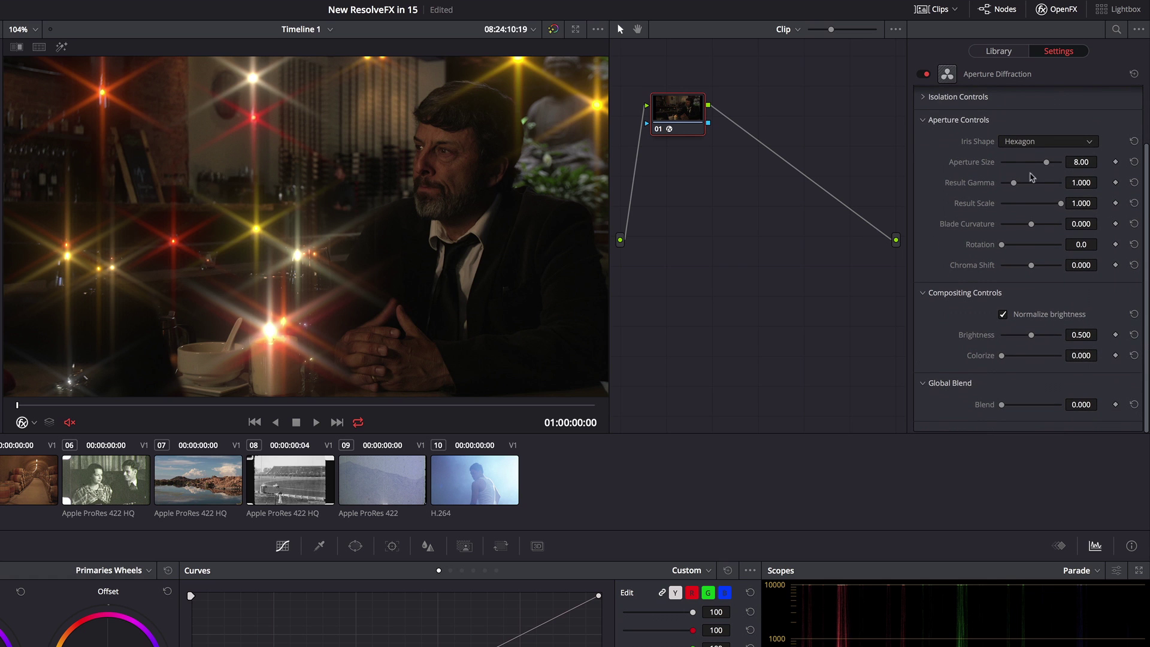
mouse_move(1046, 164)
left_mouse_down()
mouse_move(1010, 165)
mouse_move(1037, 166)
left_mouse_up()
scroll(1091, 155, "up", 2)
left_click(1056, 119)
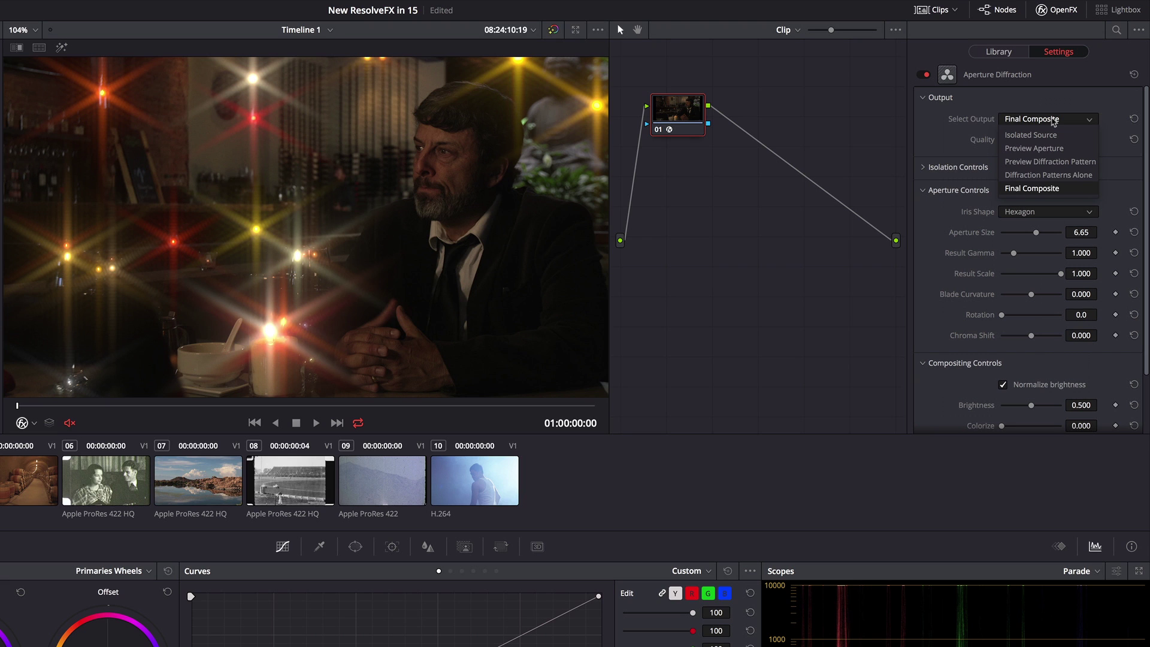
Step: Preview the aperture shape, try a pentagon iris, then set it back to hexagon
left_click(1054, 149)
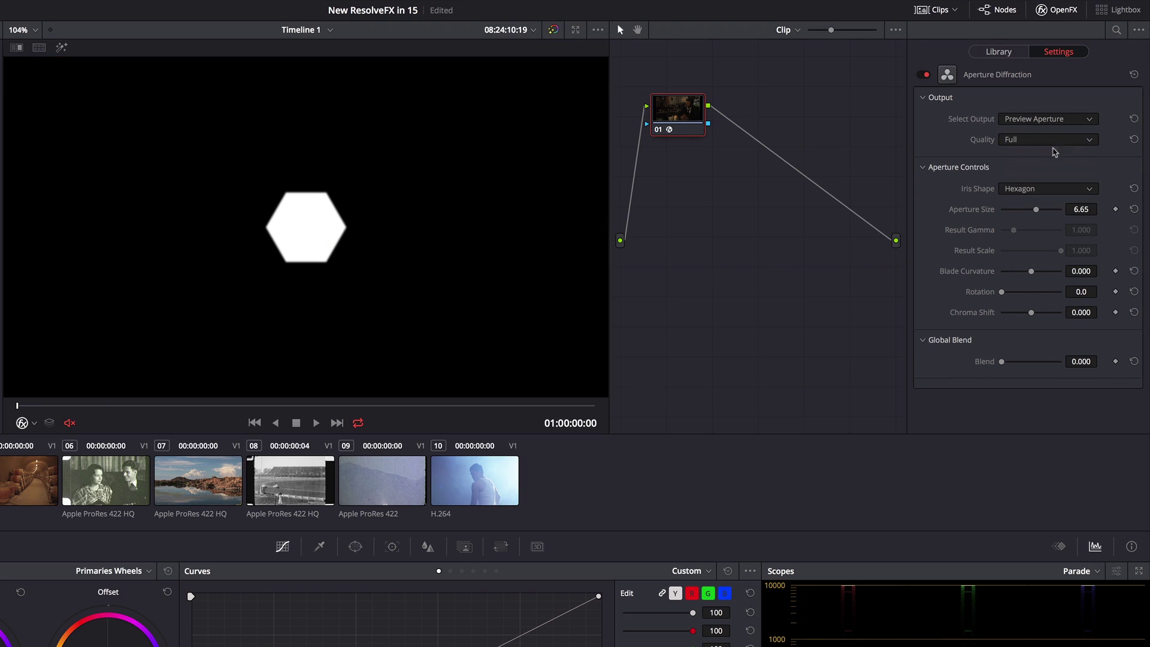
left_click(1037, 190)
left_click(1021, 231)
left_click(1025, 188)
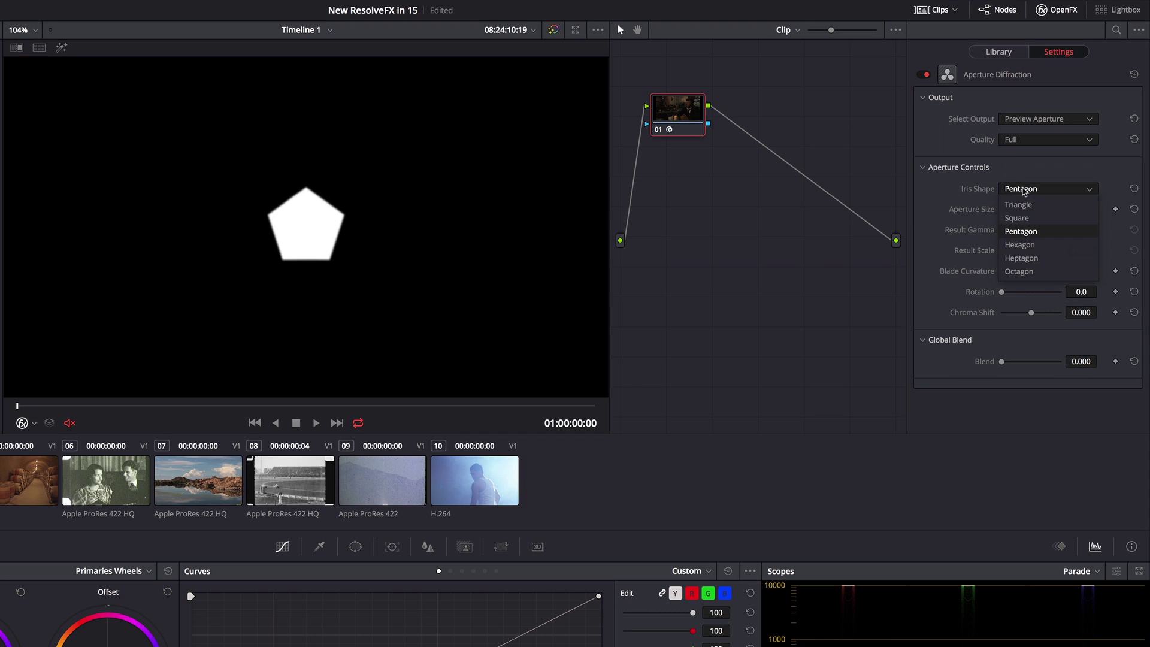
left_click(1025, 246)
Step: Tune the diffraction to Aperture Size 8.61, Rotation 18.4, Chroma Shift -0.719, then show Final Composite
left_click(1021, 124)
left_click(1024, 161)
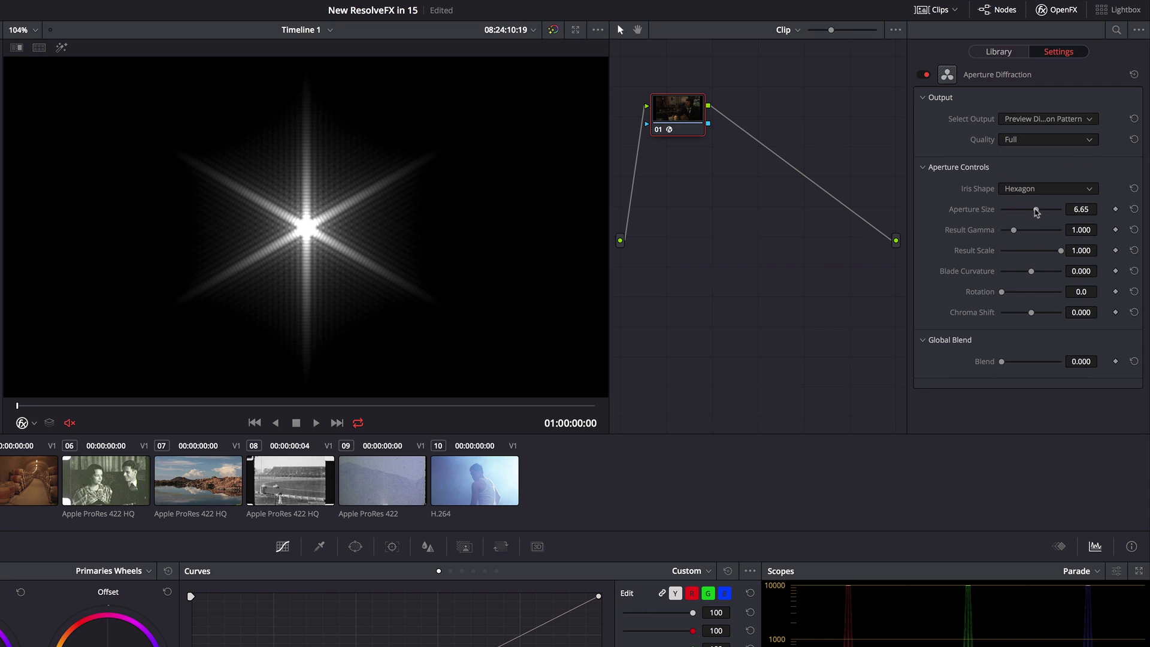
left_click_drag(1037, 212, 1004, 309)
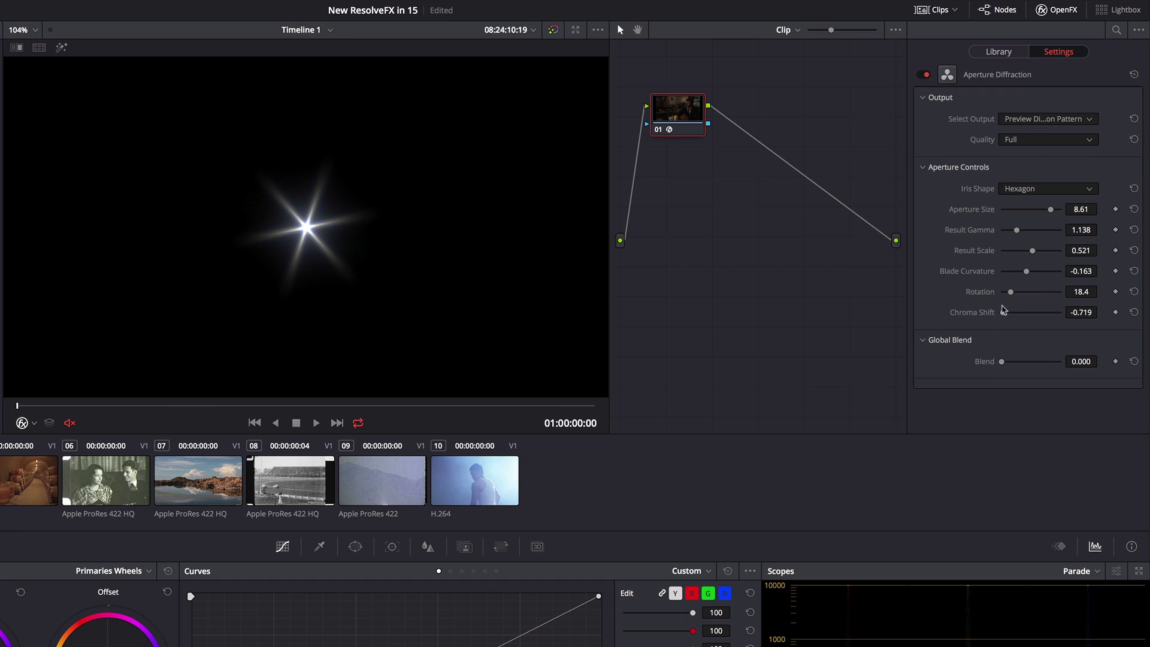
left_click(1060, 120)
left_click(1028, 174)
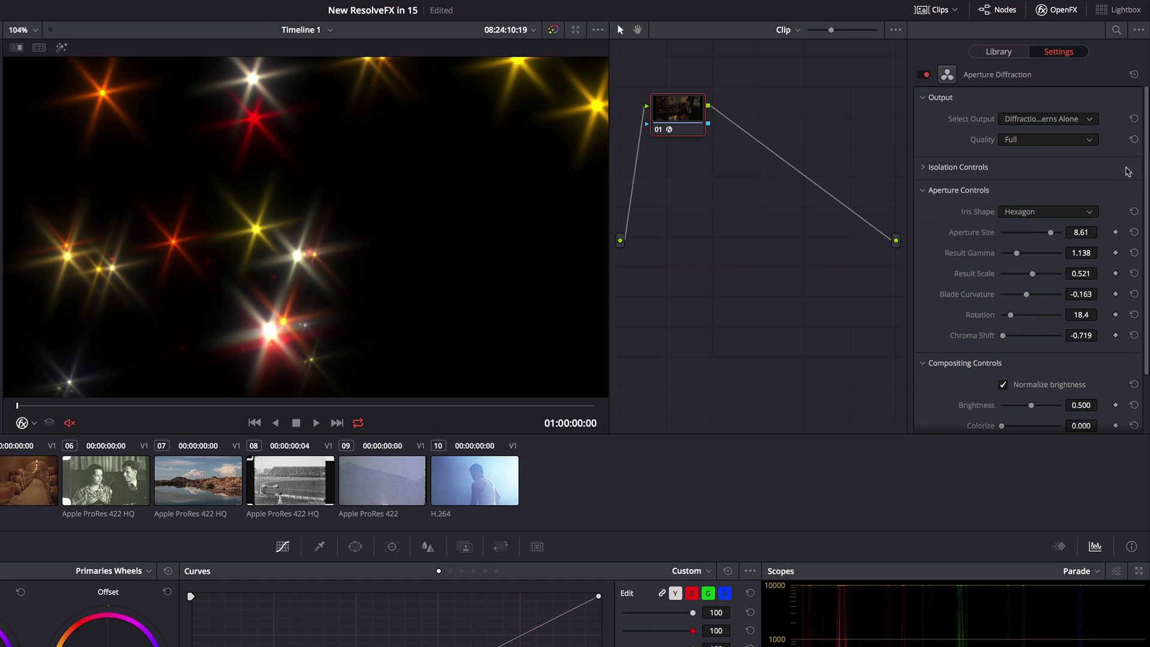
left_click(1047, 121)
left_click(1039, 190)
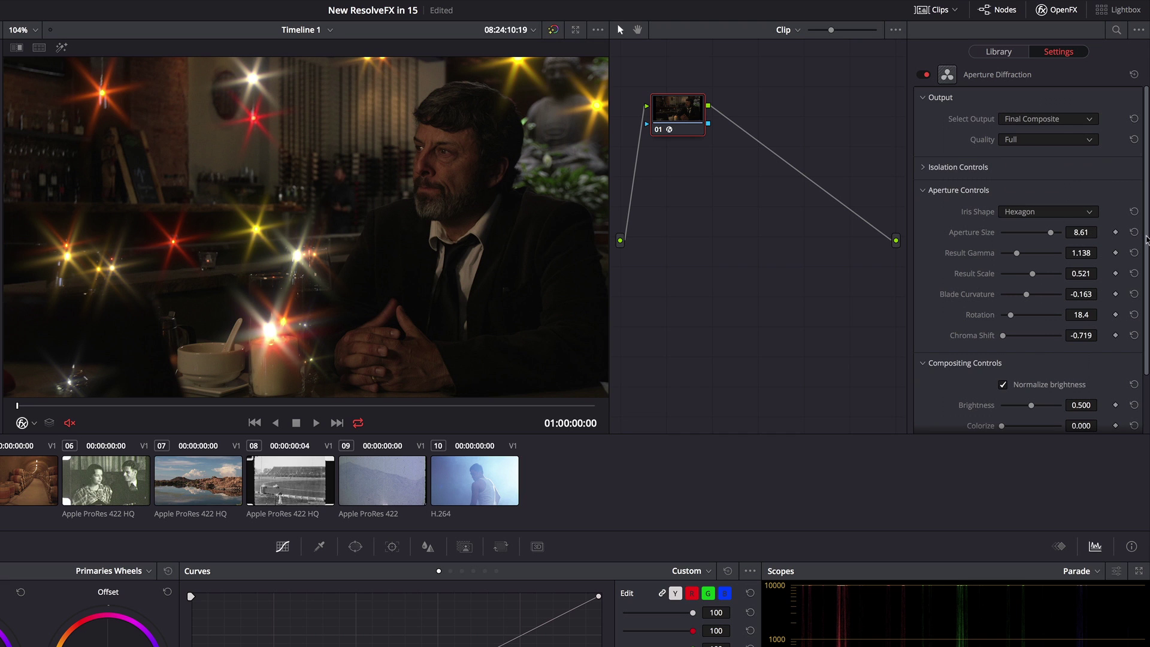
Step: Compare Normalize brightness off and on, leave it ticked, and lower Brightness to 0.082
left_click_drag(1146, 240, 1148, 326)
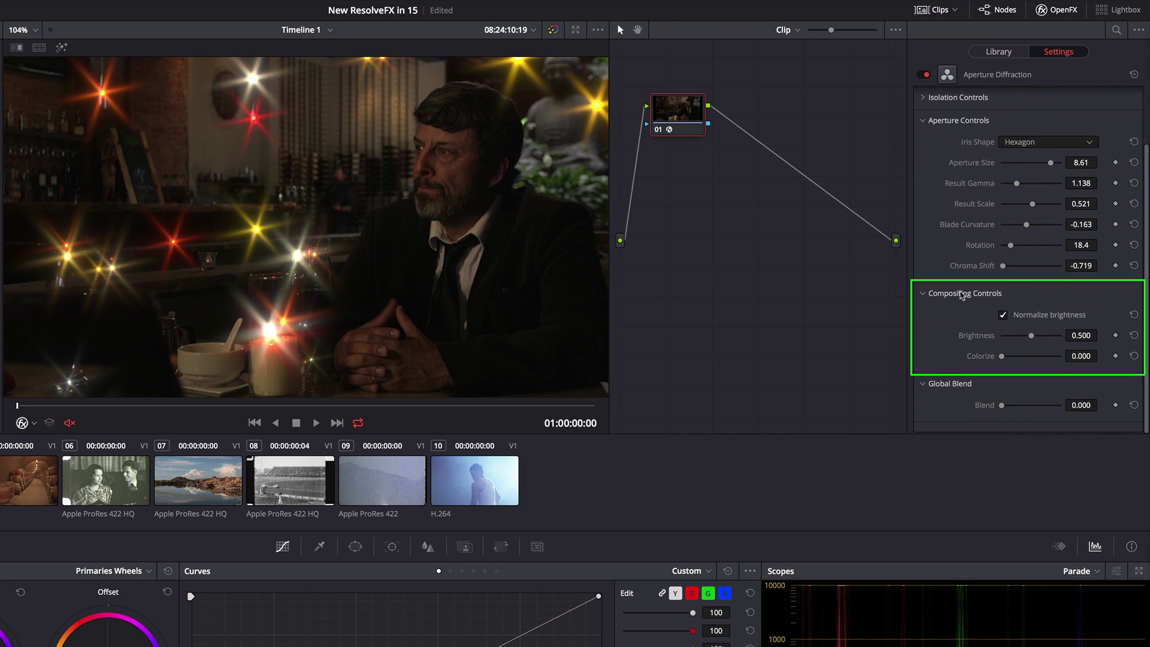
left_click(1003, 315)
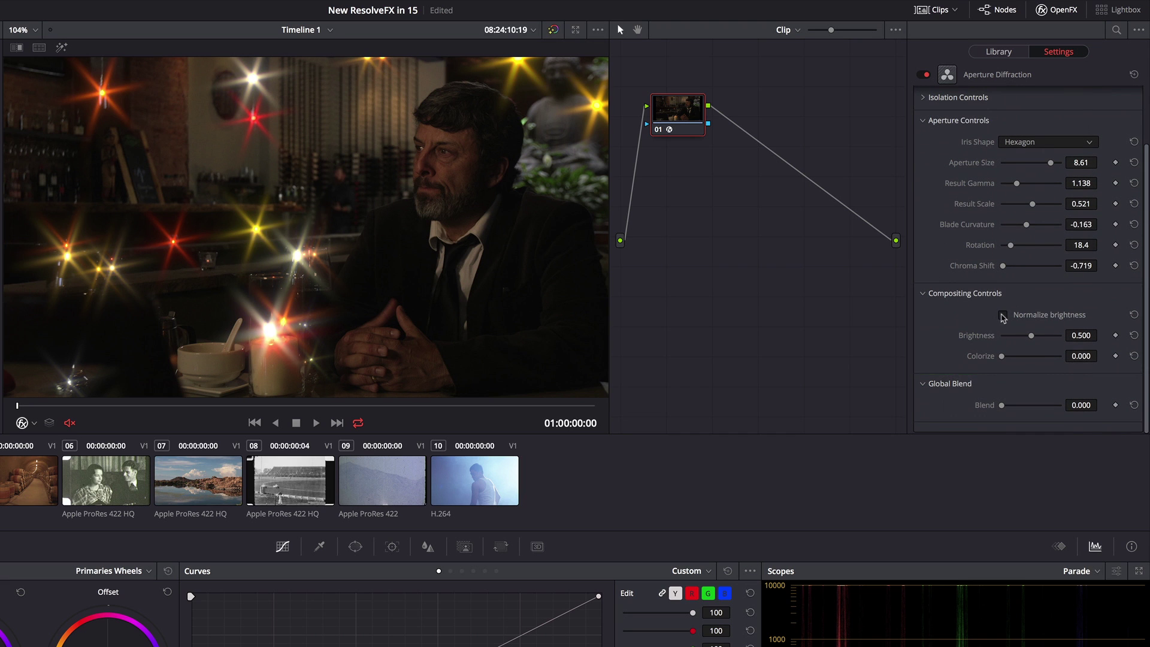
left_click(1003, 315)
left_click(1002, 315)
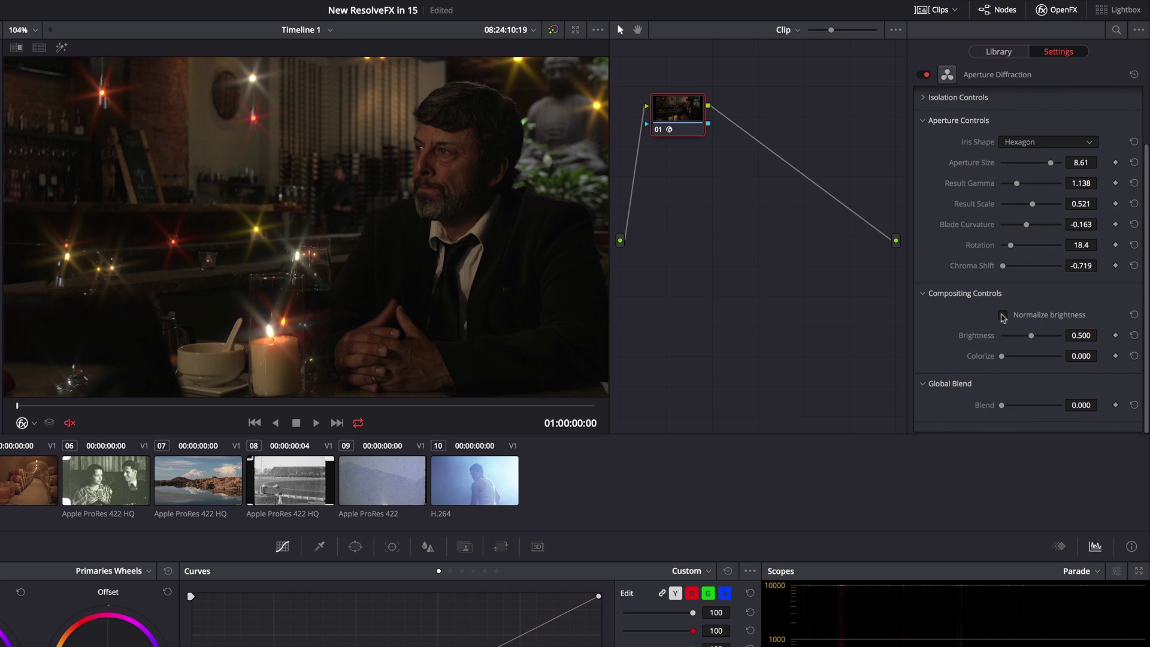
left_click(1002, 315)
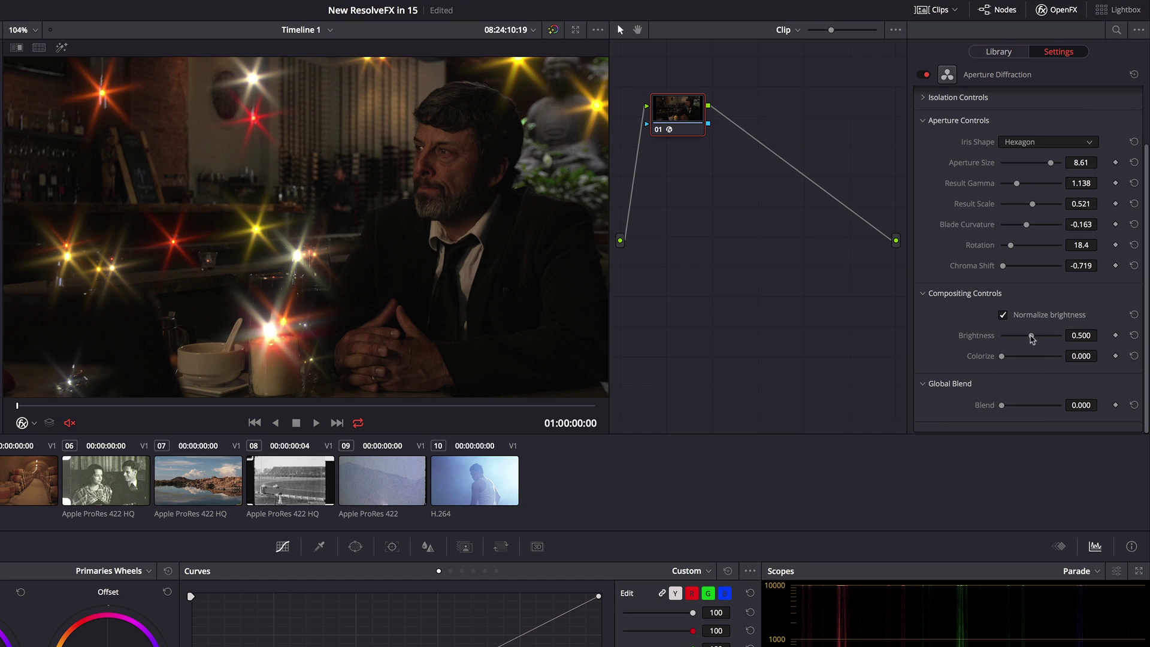
left_click_drag(1032, 338, 1008, 341)
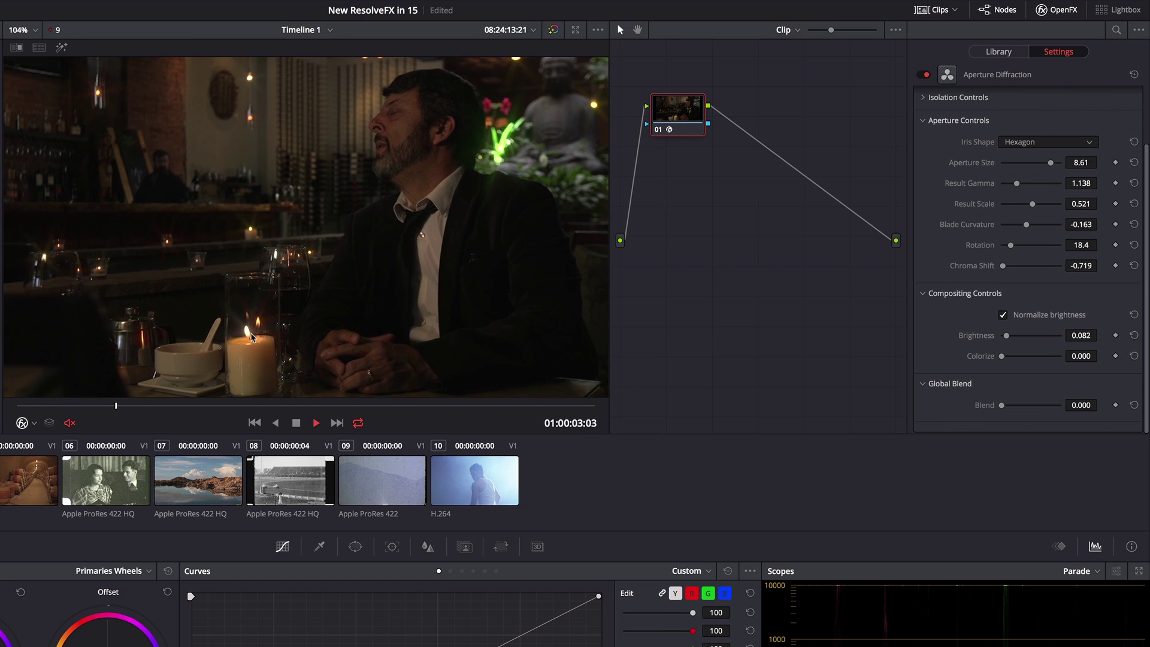
Step: Trial a brighter 0.58 starburst Brightness during playback, then settle it at a subtle 0.102
key("space")
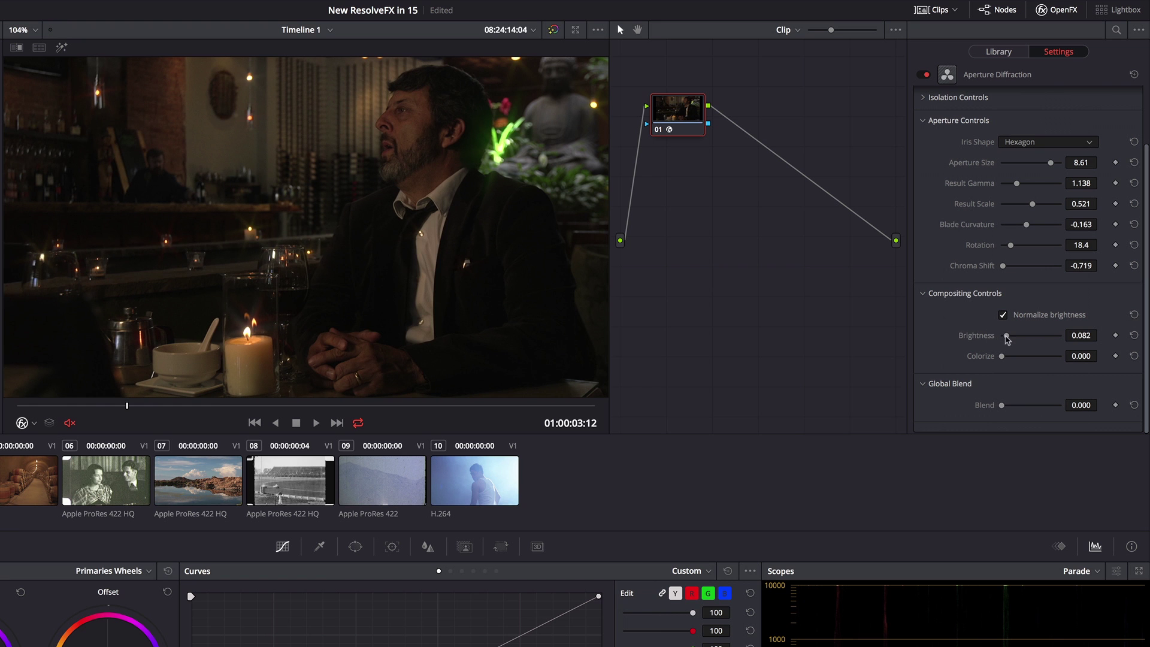
left_click_drag(1006, 335, 1036, 339)
key("space")
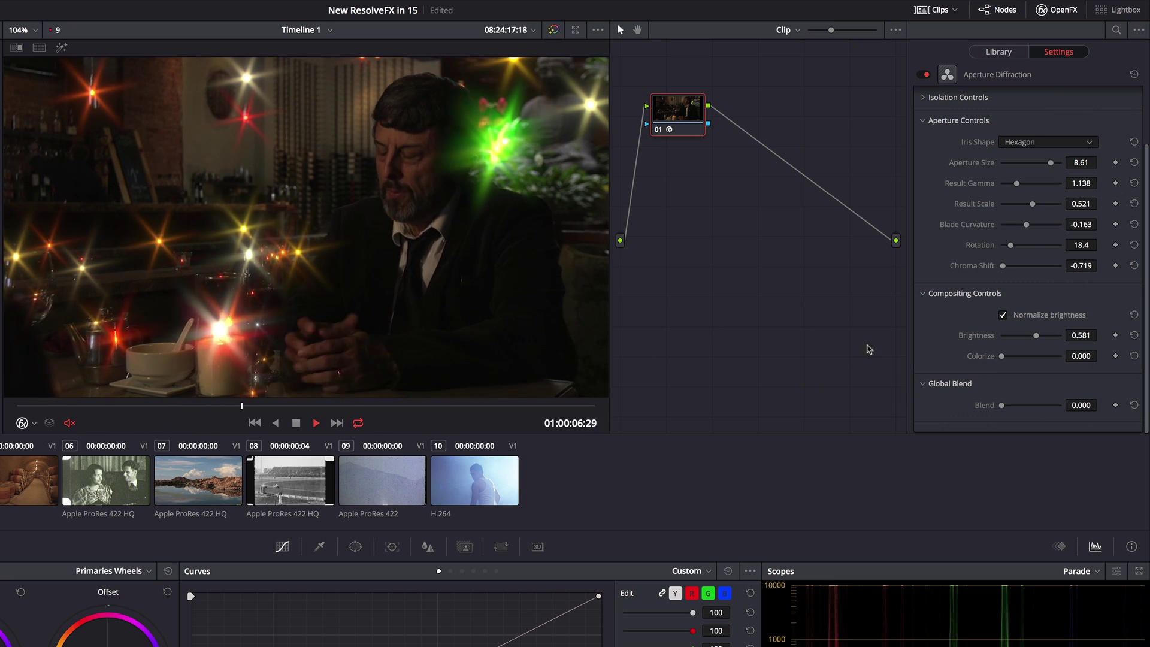
key("space")
left_click_drag(1037, 335, 1011, 341)
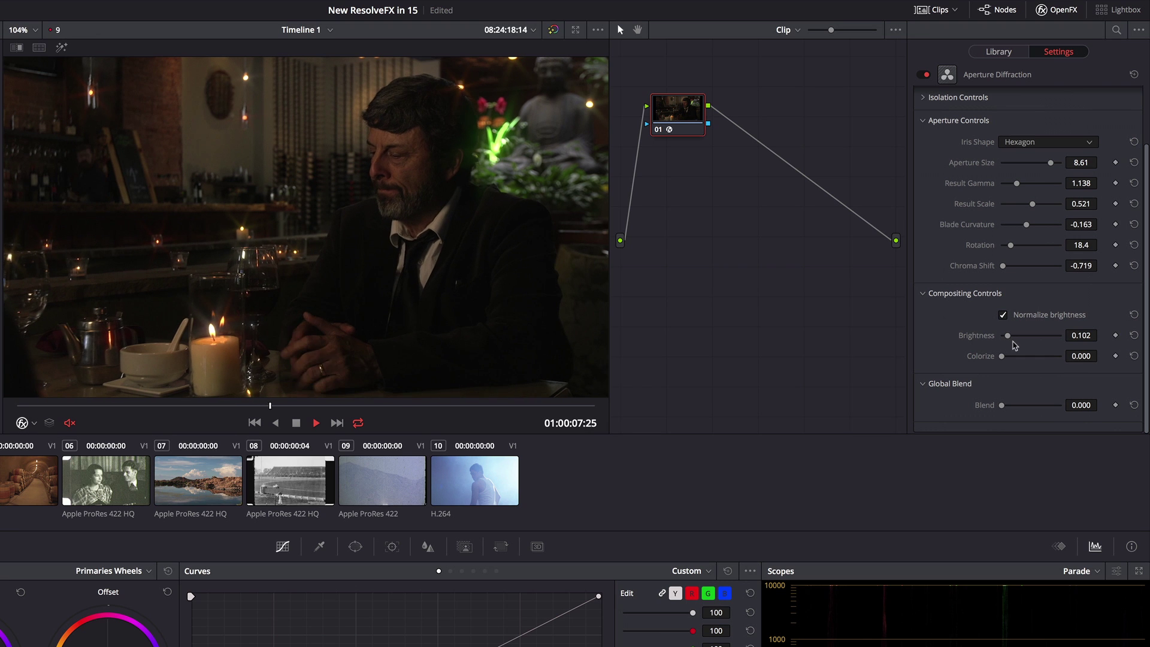
key("space")
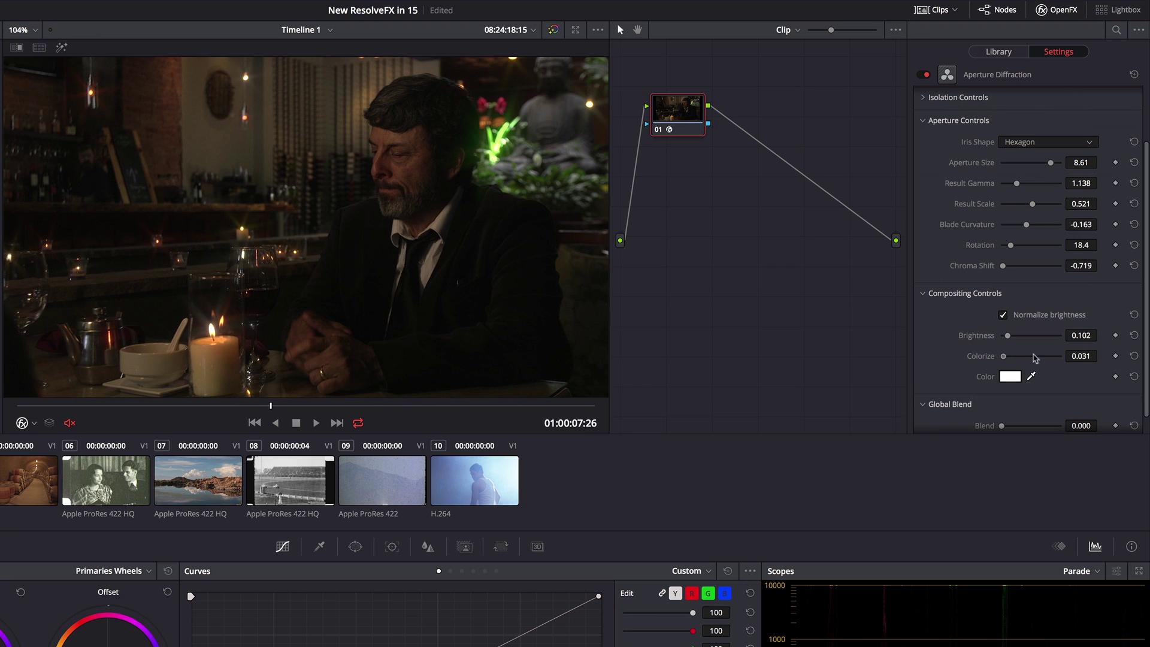
Step: Set Brightness 0.459 and Colorize 1.000 with a green glare colour, then select lake clip 07
mouse_move(994, 362)
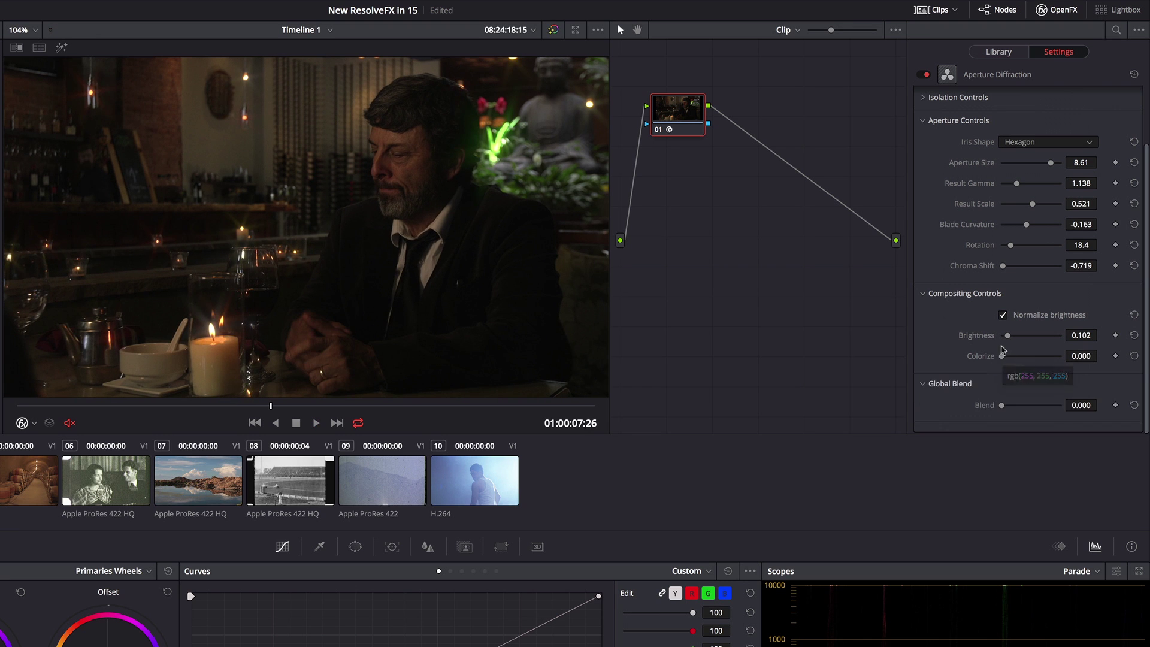
left_click_drag(1007, 336, 1077, 358)
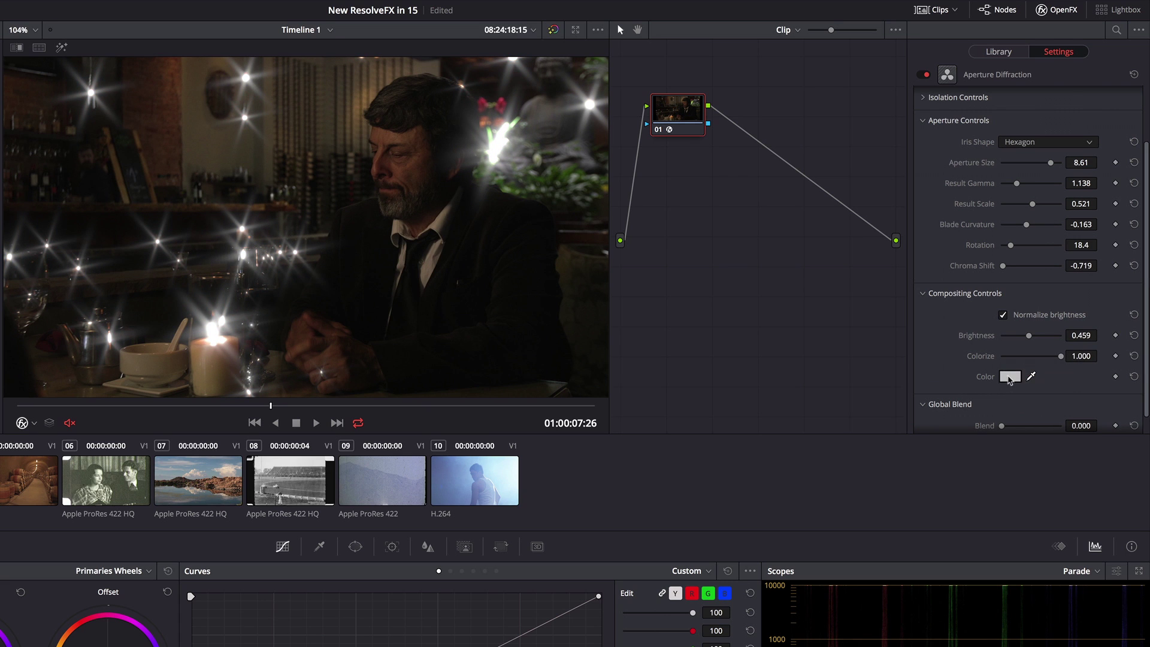
left_click(1009, 378)
left_click(878, 314)
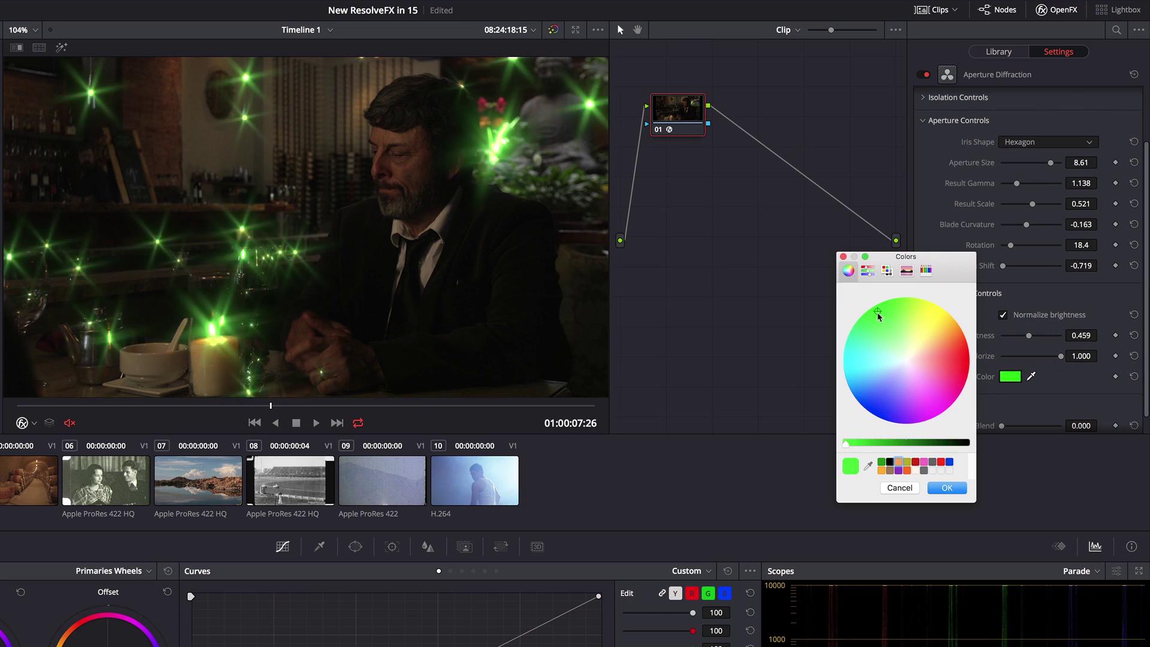
left_click(958, 489)
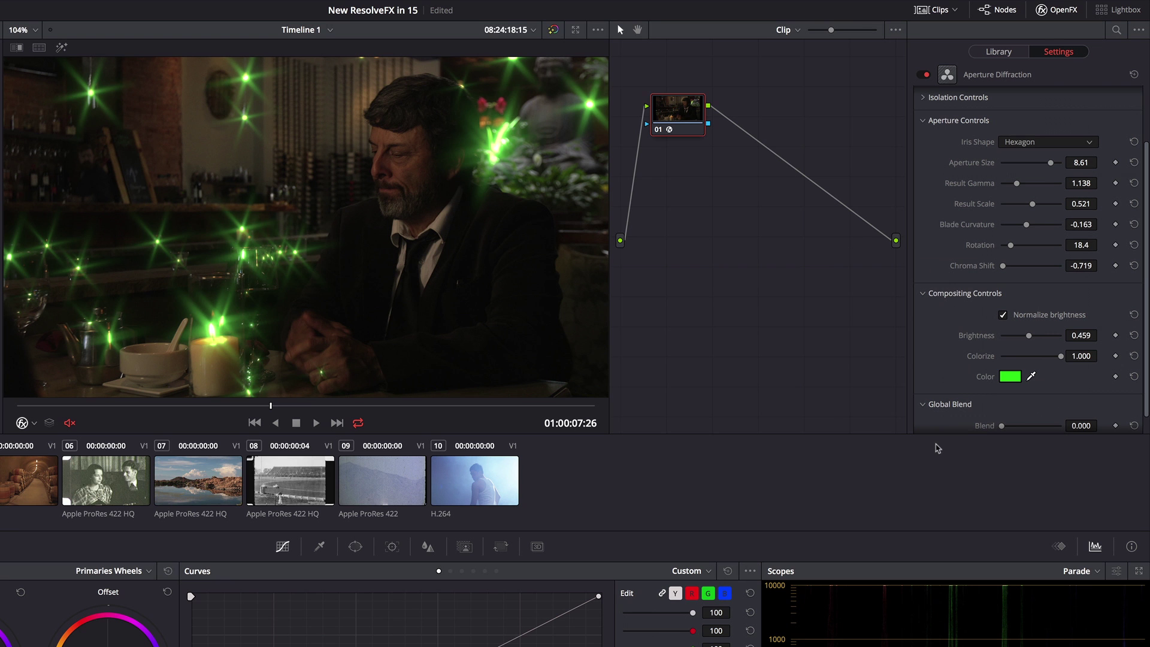
left_click(194, 477)
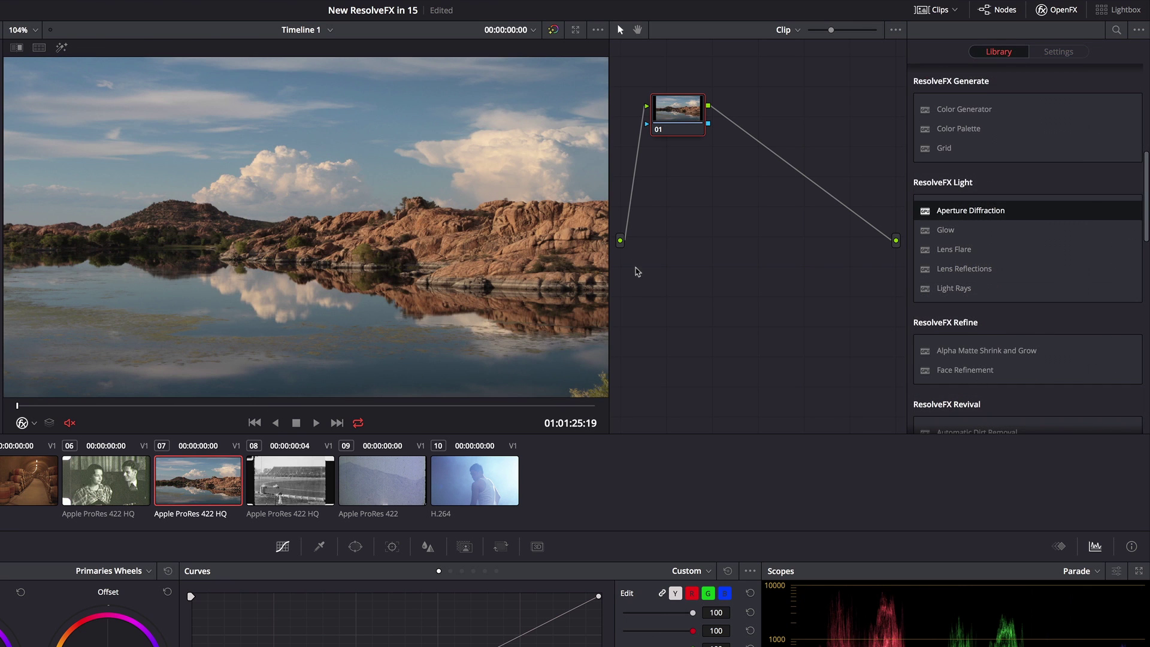
Step: Apply Aperture Diffraction to the lake clip's node 01 with Brightness 0.306, Aperture Size 8.37, Result Scale 0.378
left_click_drag(924, 214, 678, 108)
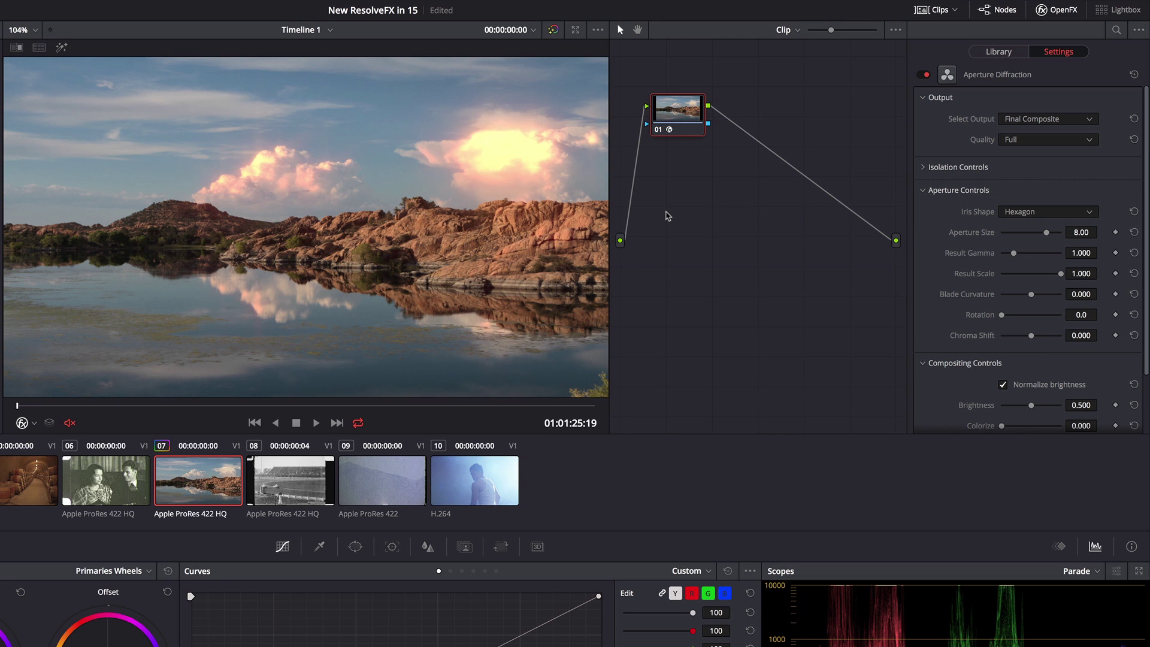
scroll(1099, 357, "down", 1)
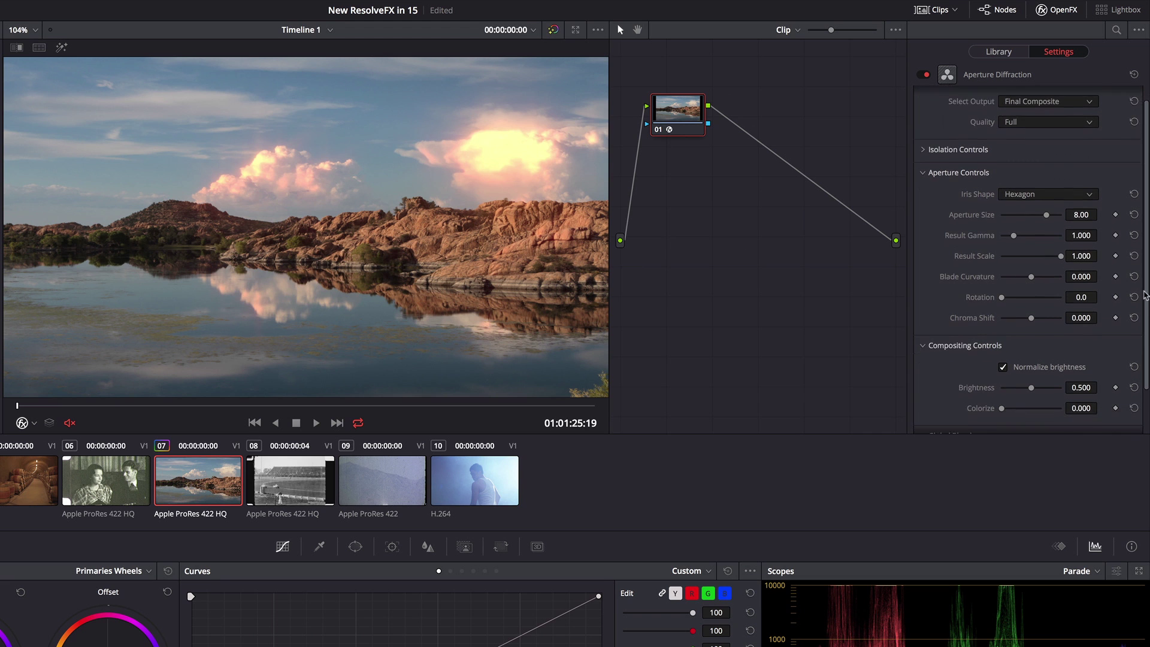
mouse_move(1033, 376)
left_mouse_down()
mouse_move(1056, 376)
mouse_move(1021, 376)
left_mouse_up()
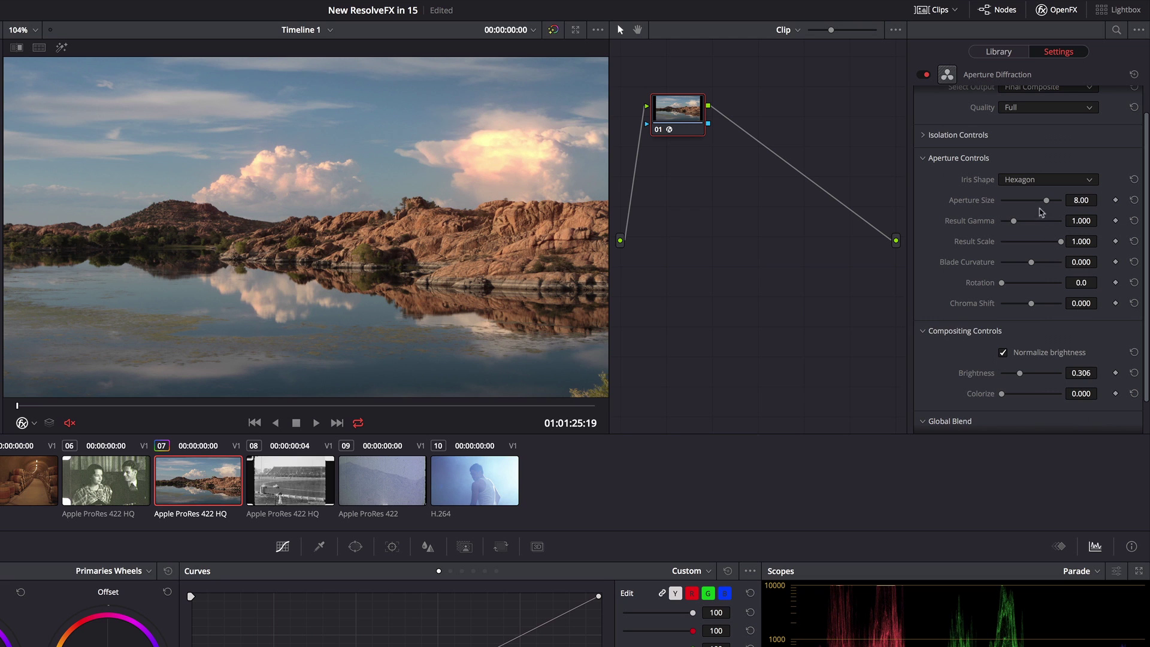
mouse_move(1046, 201)
left_mouse_down()
mouse_move(1020, 203)
mouse_move(1048, 204)
left_mouse_up()
left_click_drag(1061, 241, 1024, 240)
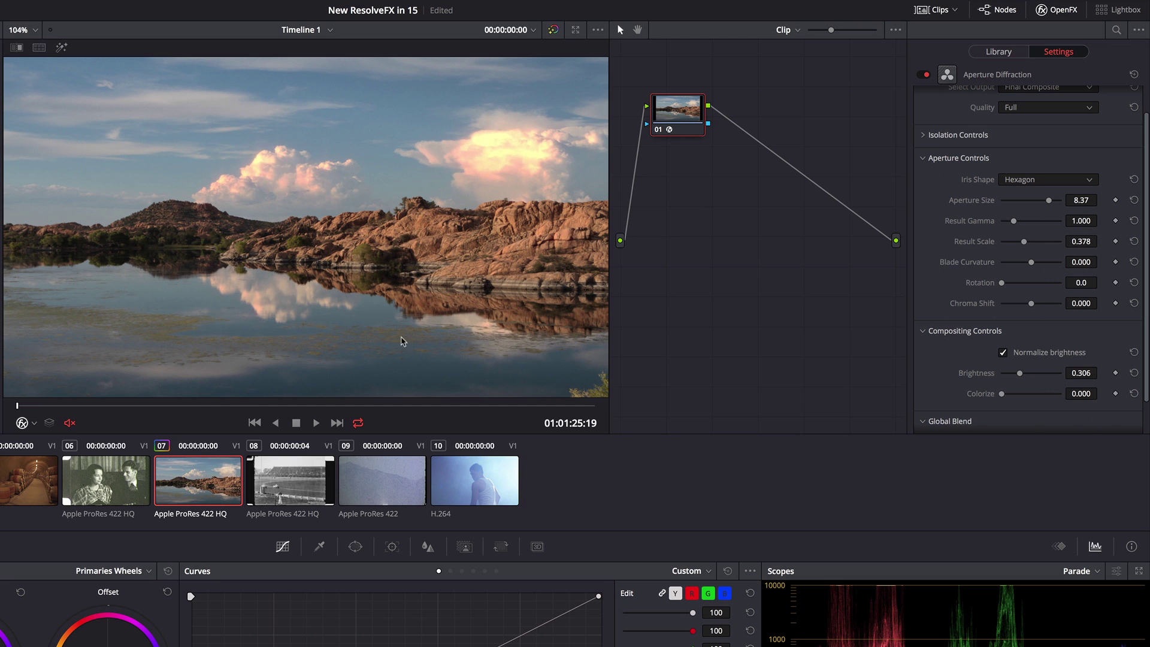